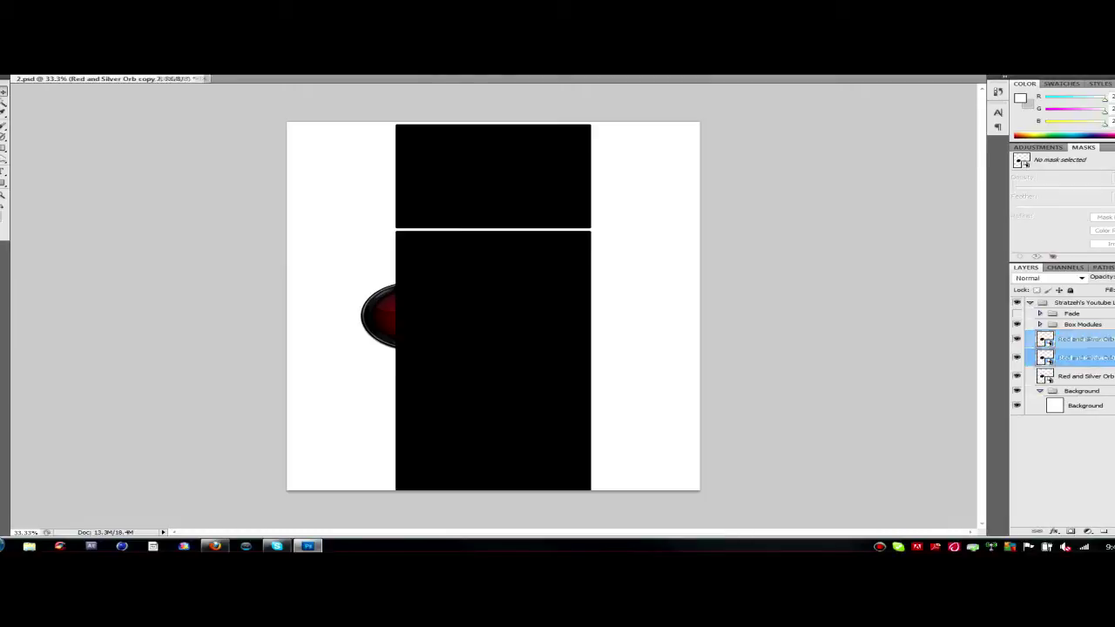
# Enlarge the first orb copy and position it just above the original orb, partly overlapping it
pyautogui.hotkey('ctrl', 't')
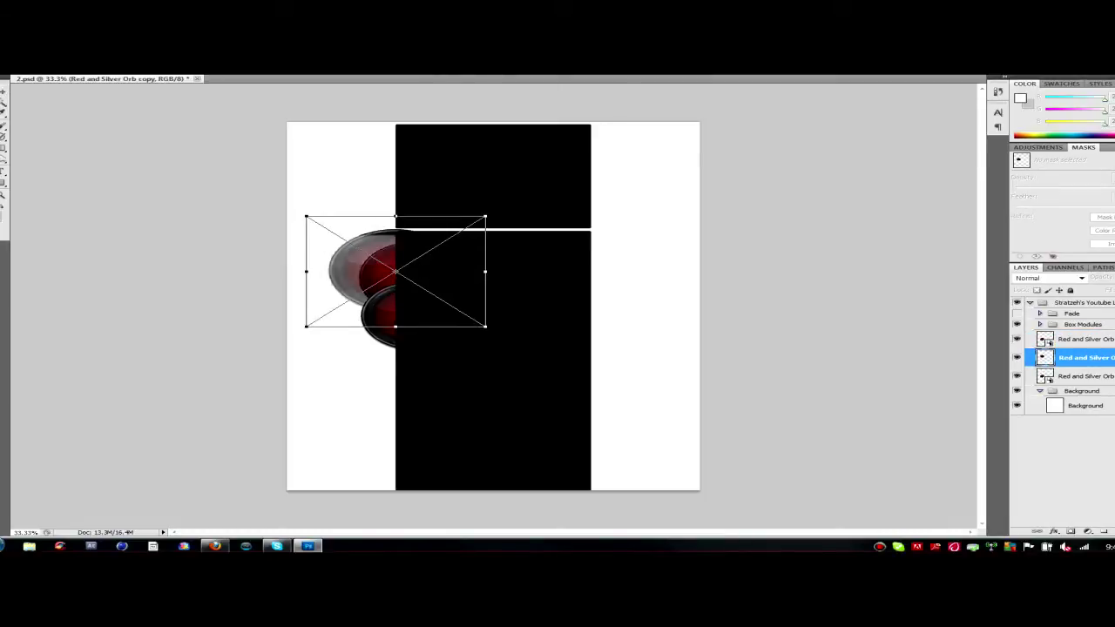
pyautogui.click(1084, 338)
pyautogui.press('Return')
# Enlarge the second orb copy further and stack it above the other two orbs beside the black box
pyautogui.moveTo(375, 262); pyautogui.dragTo(367, 213)
pyautogui.hotkey('ctrl', 't')
pyautogui.moveTo(323, 179); pyautogui.dragTo(260, 109)
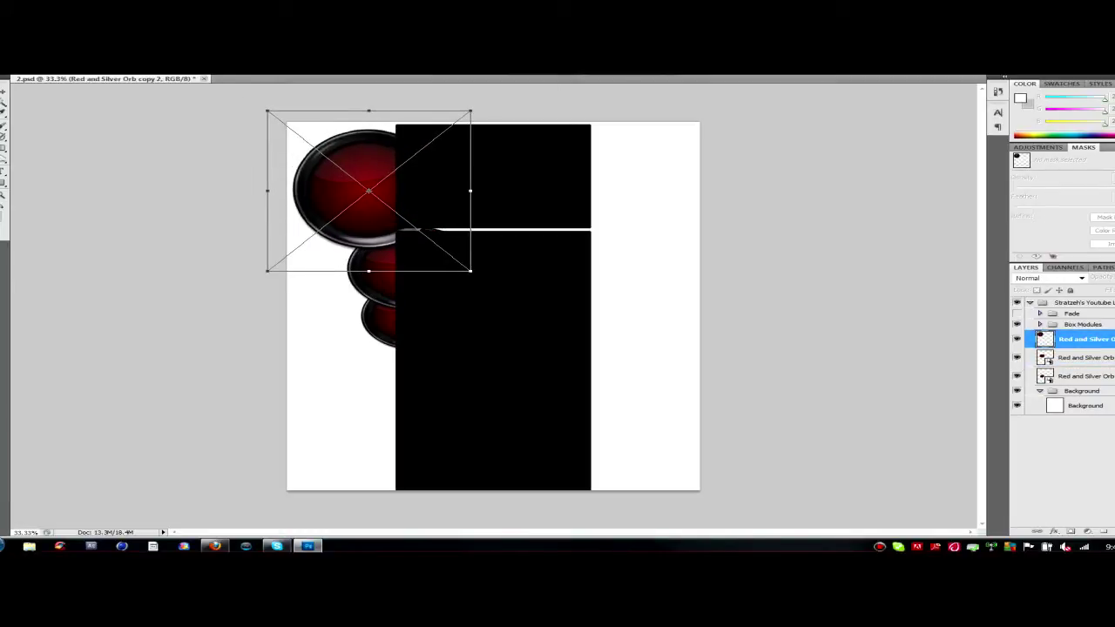
pyautogui.moveTo(365, 190); pyautogui.dragTo(402, 209)
pyautogui.moveTo(299, 209); pyautogui.dragTo(307, 209)
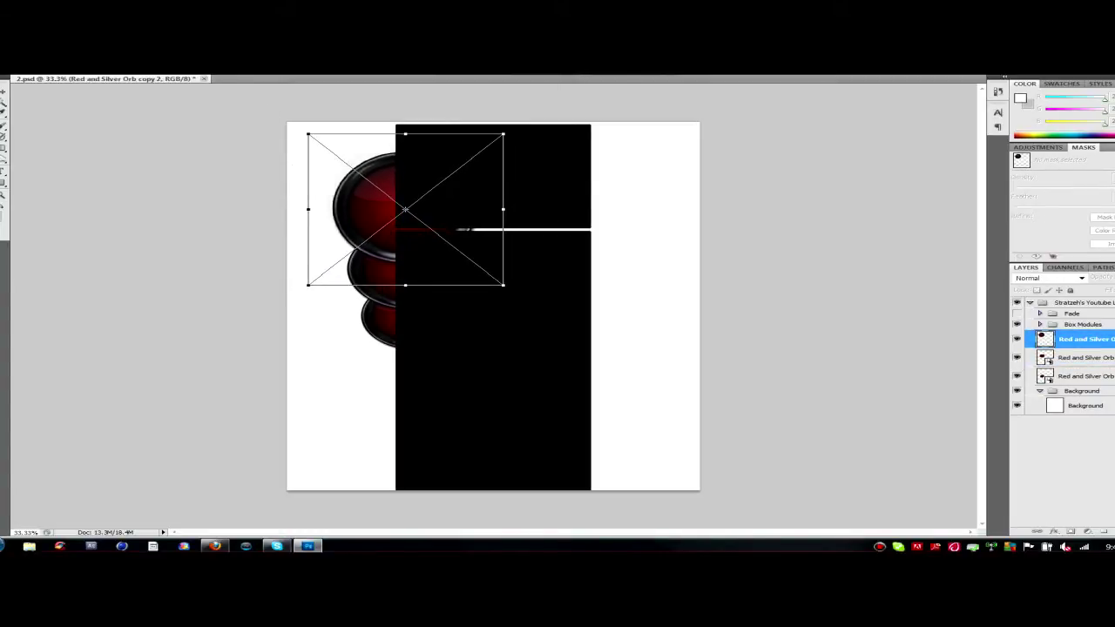
pyautogui.rightClick(1079, 338)
pyautogui.click(505, 232)
# Merge the three Red and Silver Orb layers into a single layer
pyautogui.rightClick(1080, 339)
pyautogui.click(928, 116)
pyautogui.keyDown('shift'); pyautogui.click(1080, 375); pyautogui.keyUp('shift')
pyautogui.rightClick(1080, 357)
pyautogui.click(975, 343)
pyautogui.click(493, 304)
pyautogui.press('Return')
# Duplicate the merged orb layer and move the copy to the opposite side of the black box
pyautogui.click(1079, 339)
pyautogui.rightClick(1079, 339)
pyautogui.rightClick(1080, 339)
pyautogui.click(1001, 128)
pyautogui.press('Return')
pyautogui.moveTo(453, 230); pyautogui.dragTo(514, 229)
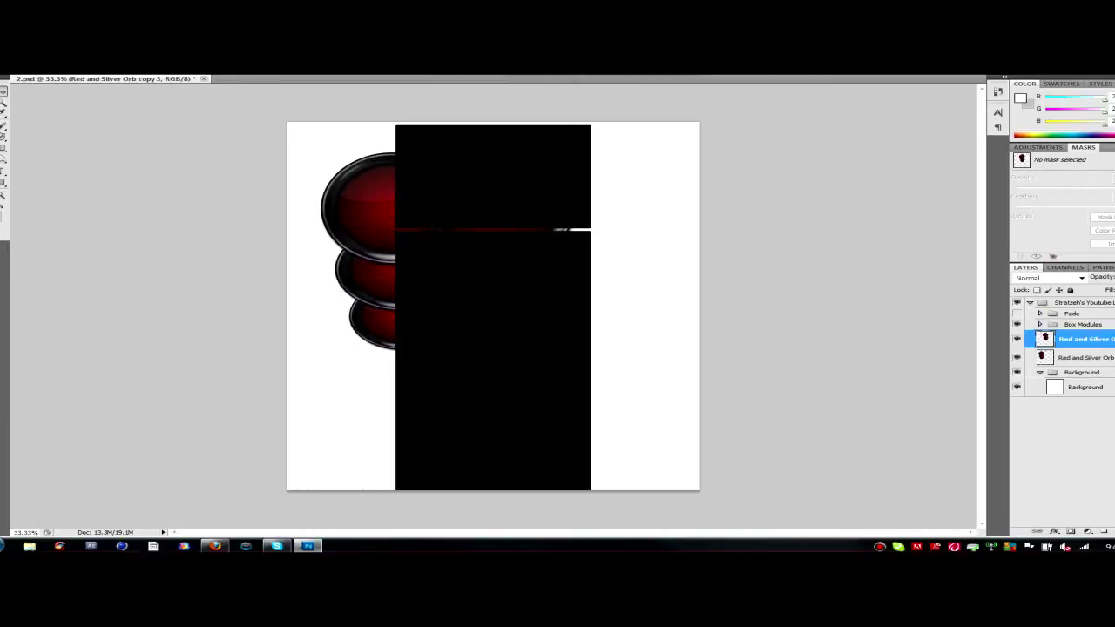
pyautogui.moveTo(514, 230); pyautogui.dragTo(576, 230)
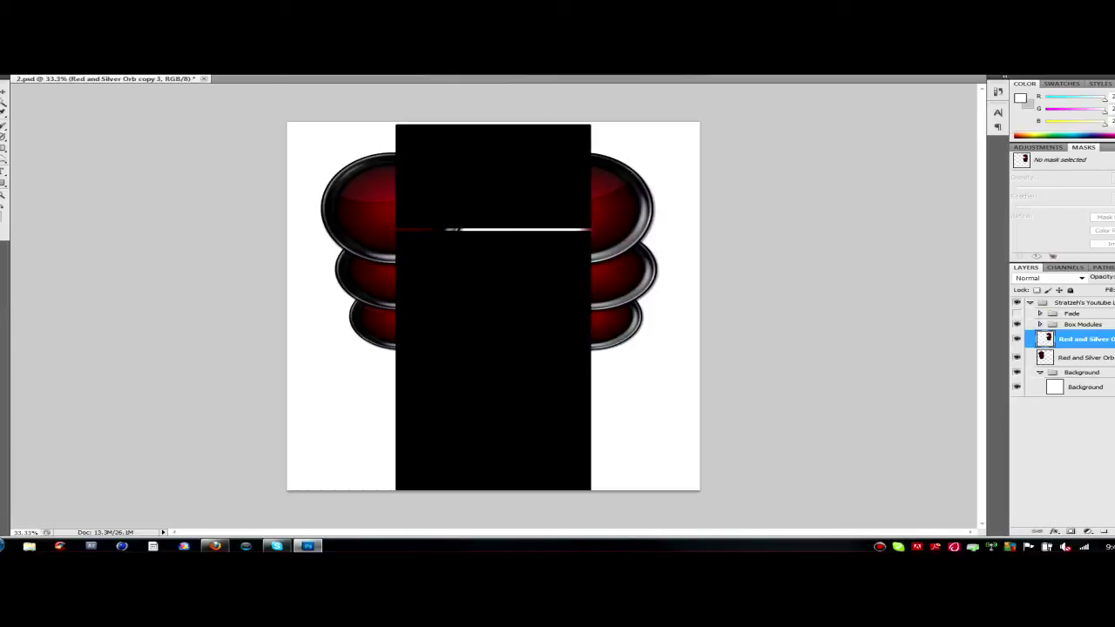
pyautogui.click(1080, 357)
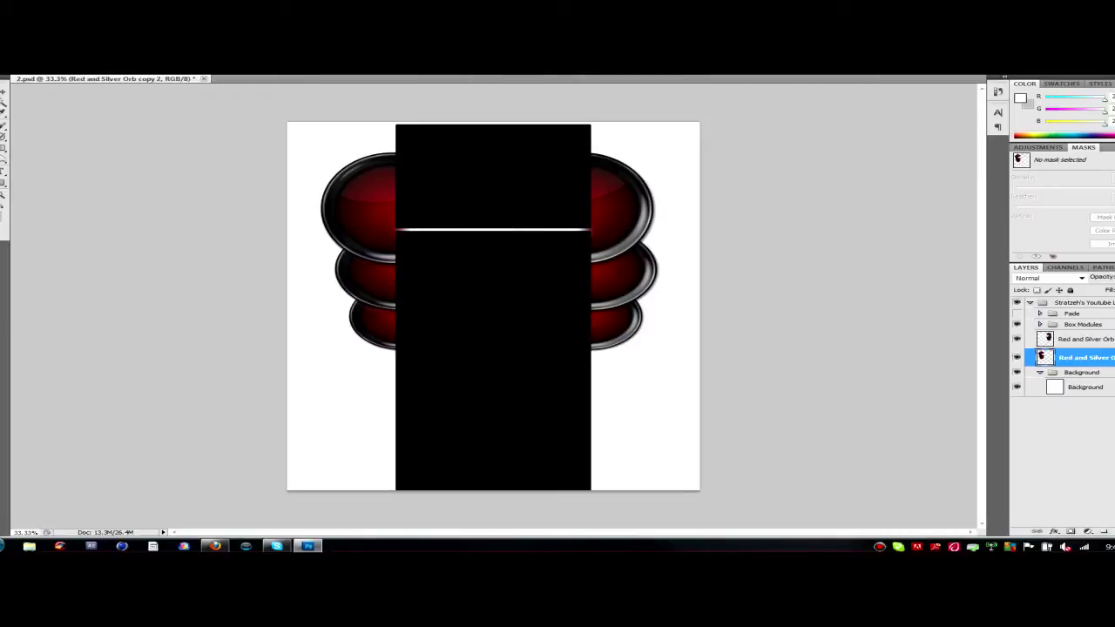
pyautogui.rightClick(1084, 387)
pyautogui.click(1001, 157)
pyautogui.click(641, 299)
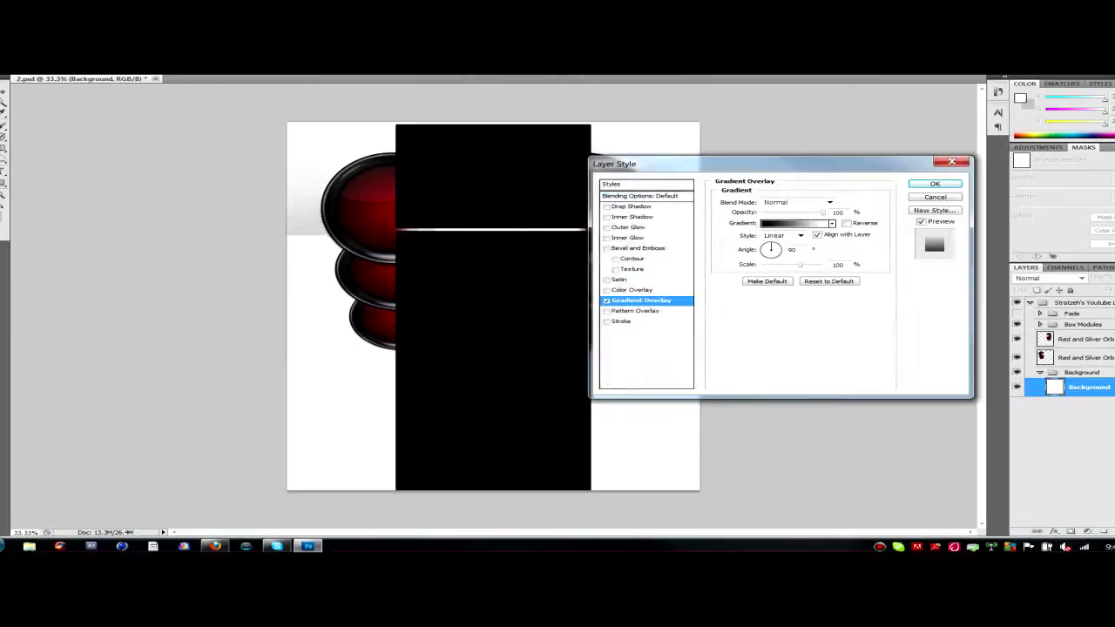
pyautogui.press('Escape')
# Fill the Background layer with a radial gradient running from dark grey at the canvas centre to black at the edges
pyautogui.press('g')
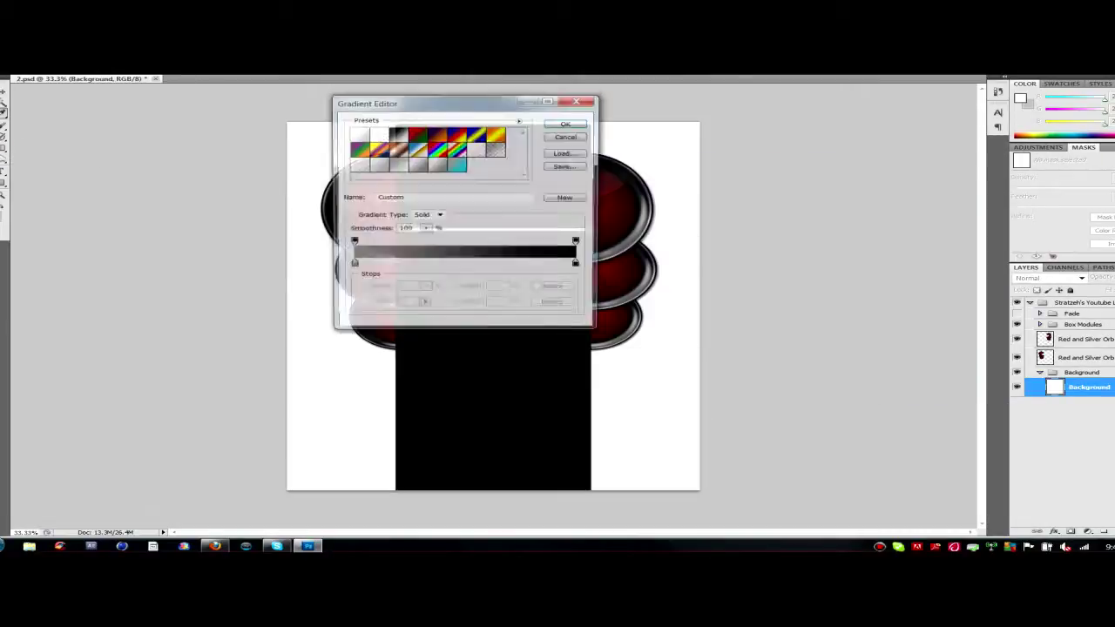
pyautogui.press('Return')
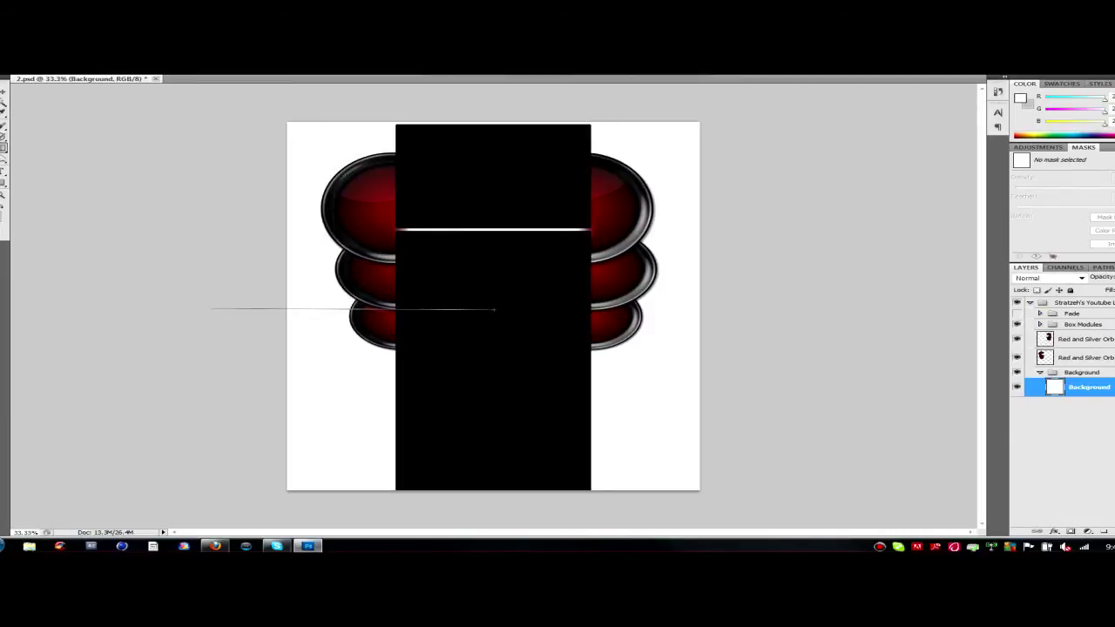
pyautogui.moveTo(212, 309); pyautogui.dragTo(211, 308)
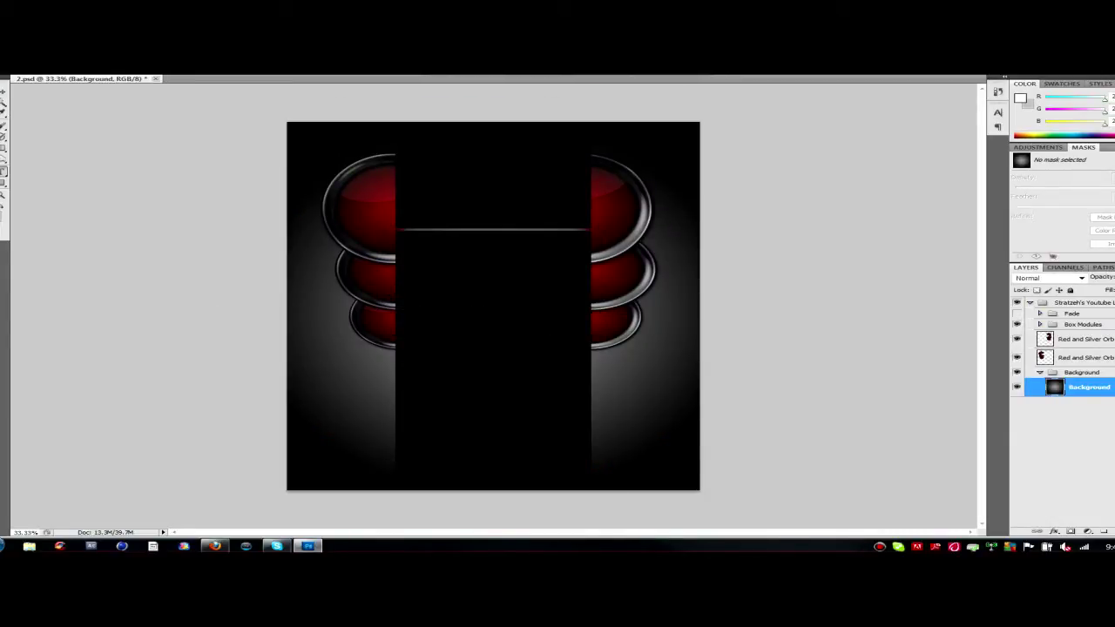
# Add the text "Superior" in dark red on a new text layer across the black box
pyautogui.click(398, 344)
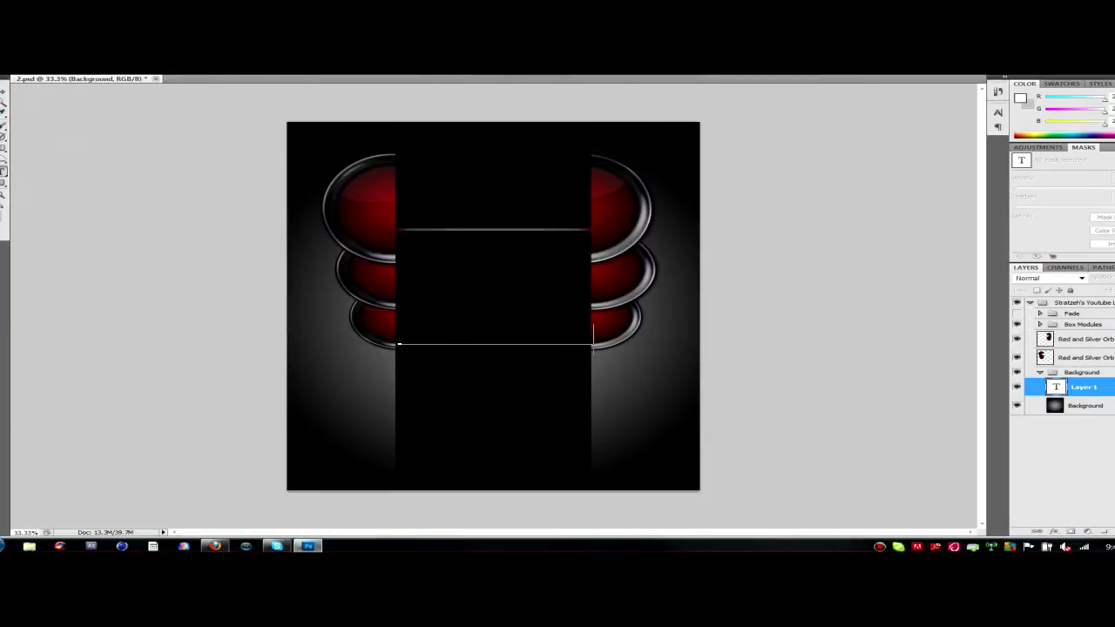
pyautogui.hotkey('ctrl', 'a')
pyautogui.press('Return')
pyautogui.hotkey('ctrl', 'Return')
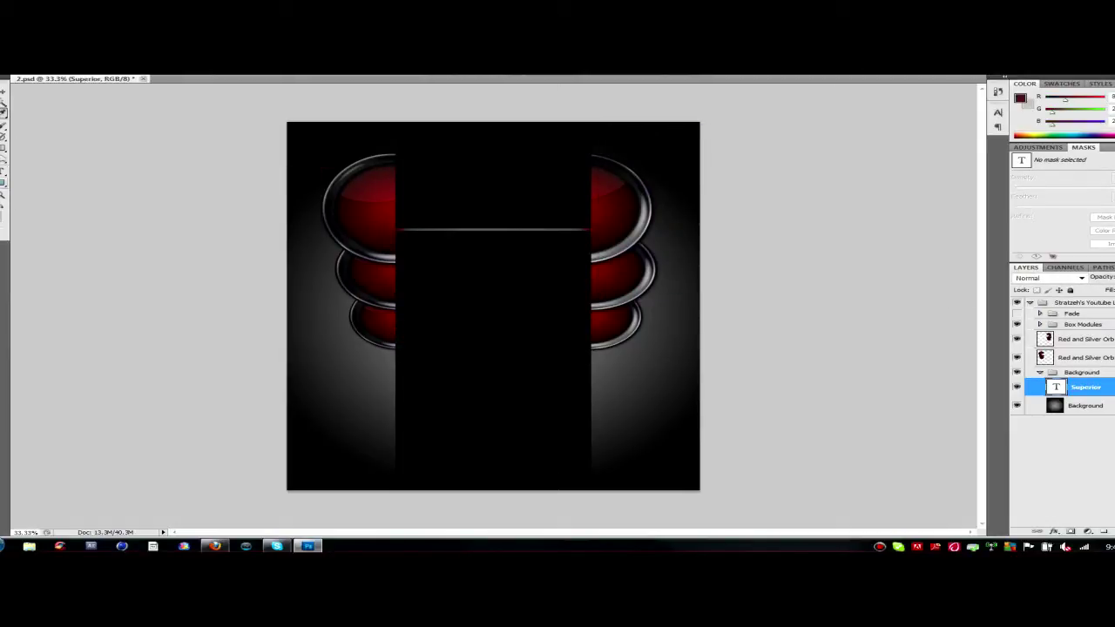
pyautogui.click(582, 309)
# Move the Superior text layer to the very front of the layer stack
pyautogui.rightClick(1080, 387)
pyautogui.click(970, 135)
pyautogui.moveTo(1080, 386); pyautogui.dragTo(1079, 300)
# Try several fonts on the whole Superior text and apply a wide, angular one
pyautogui.hotkey('ctrl', 'a')
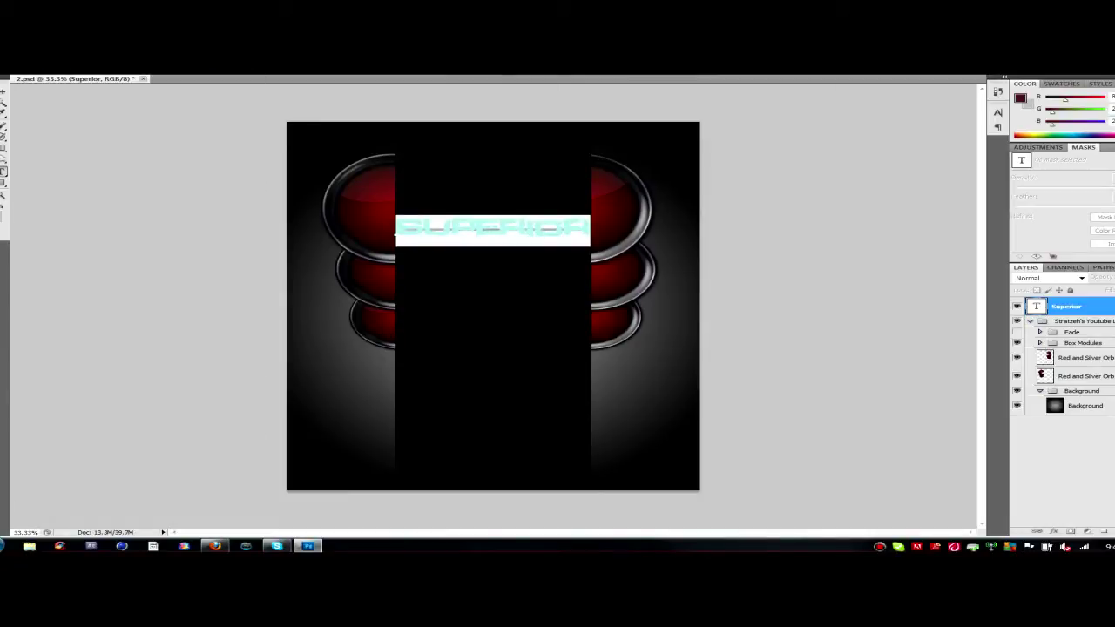
pyautogui.scroll(-2, 141, 252)
pyautogui.click(131, 209)
pyautogui.press('Down')
pyautogui.press('Down')
pyautogui.press('Down')
pyautogui.press('Down')
pyautogui.press('Down')
pyautogui.press('Down')
pyautogui.press('Down')
pyautogui.press('Down')
pyautogui.press('Down')
pyautogui.press('Up')
pyautogui.press('Up')
pyautogui.press('Up')
pyautogui.press('Up')
pyautogui.press('Return')
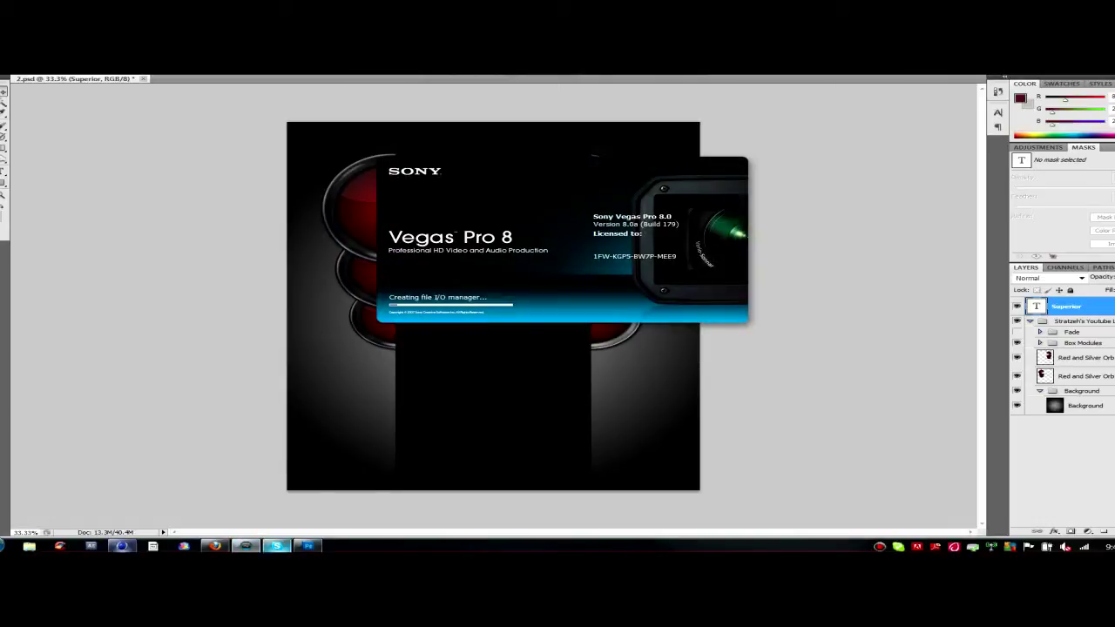
# Switch to Cinema 4D and add a MoText object with the text "Superior"
pyautogui.moveTo(246, 546)
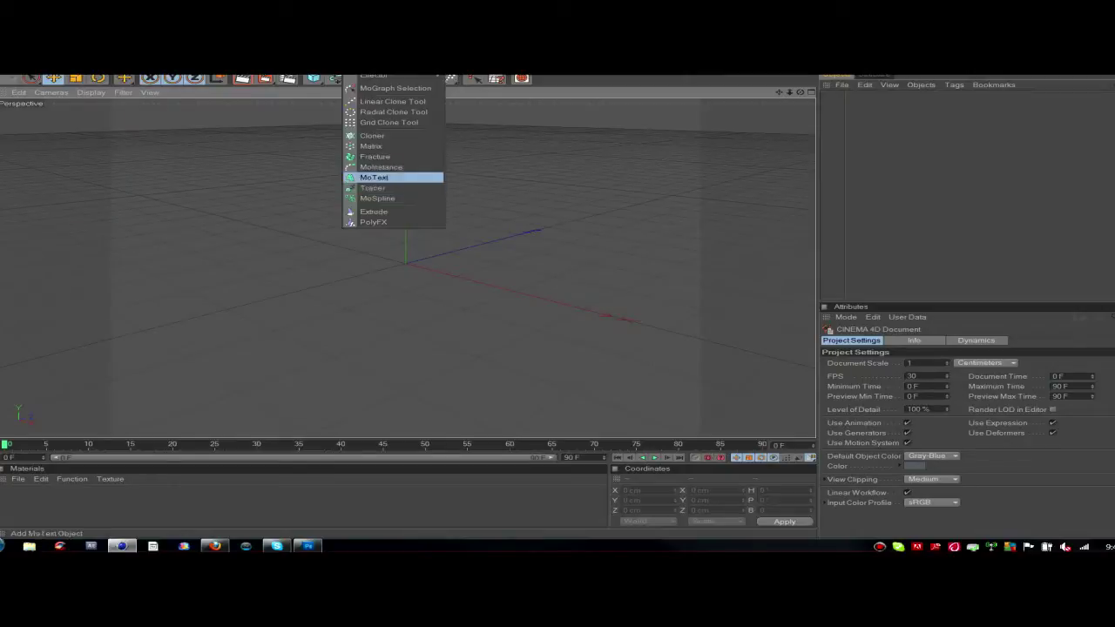
pyautogui.click(374, 177)
pyautogui.write('Su')
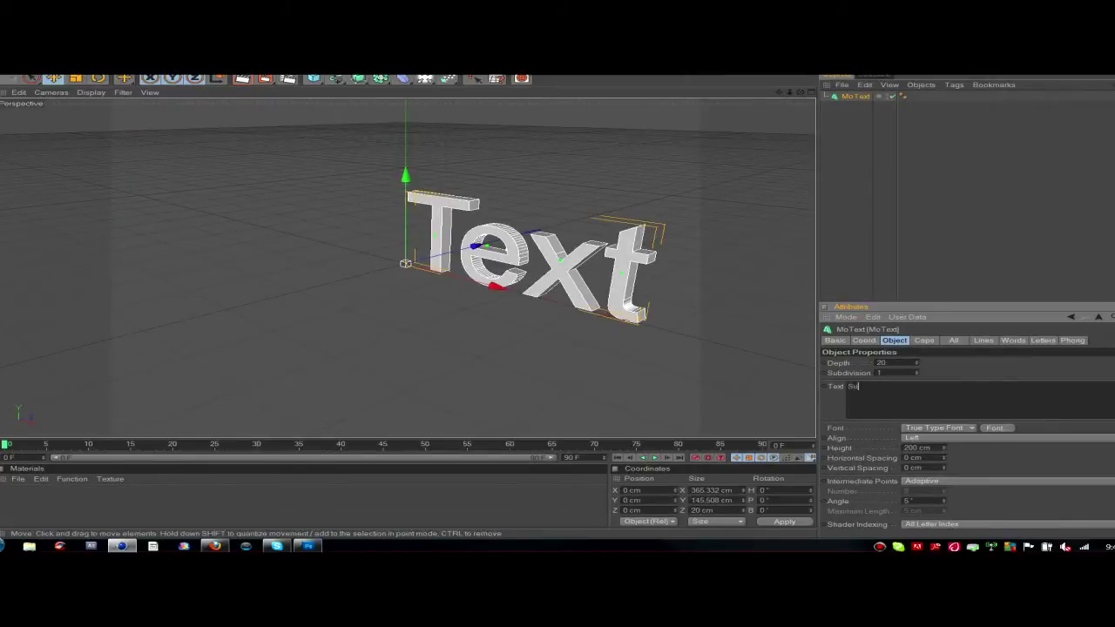
# Change the MoText font from Arial to an angular, all-caps display typeface
pyautogui.click(995, 427)
pyautogui.scroll(-5, 52, 198)
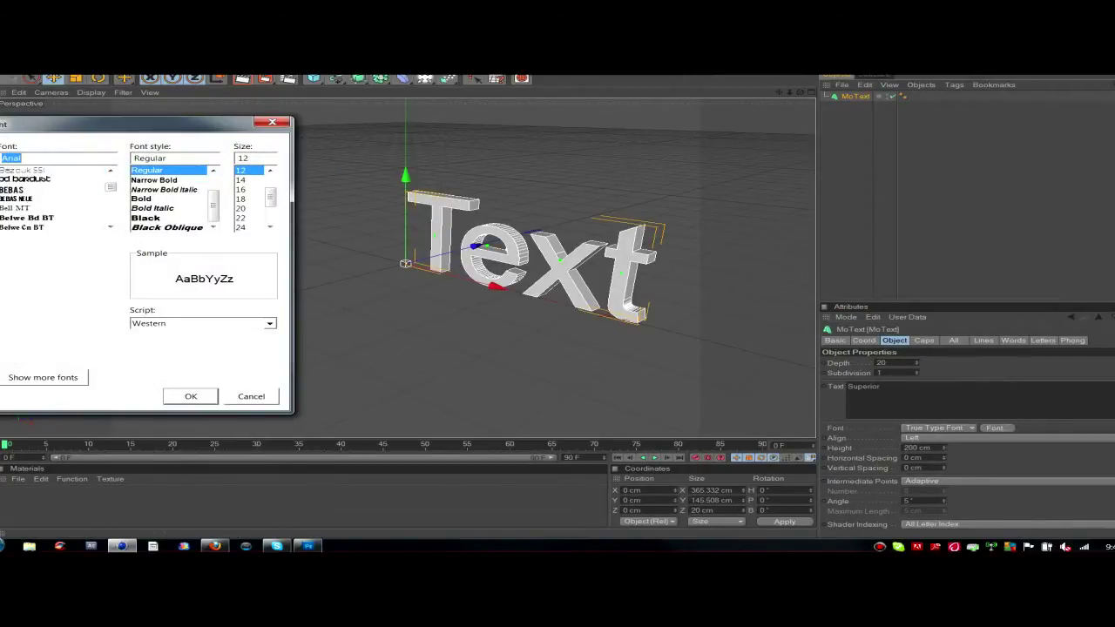
pyautogui.scroll(1, 53, 199)
pyautogui.click(52, 180)
pyautogui.press('Return')
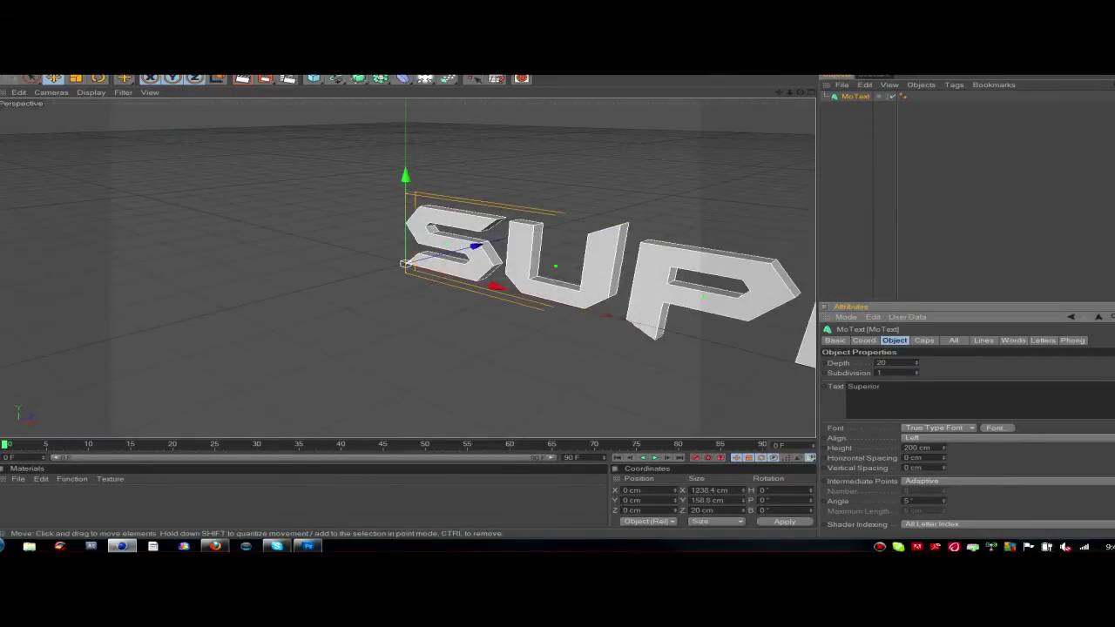
pyautogui.click(995, 428)
pyautogui.scroll(-3, 52, 199)
pyautogui.press('Escape')
# Set the MoText depth to 30 and give the letters beveled caps
pyautogui.doubleClick(888, 362)
pyautogui.write('30')
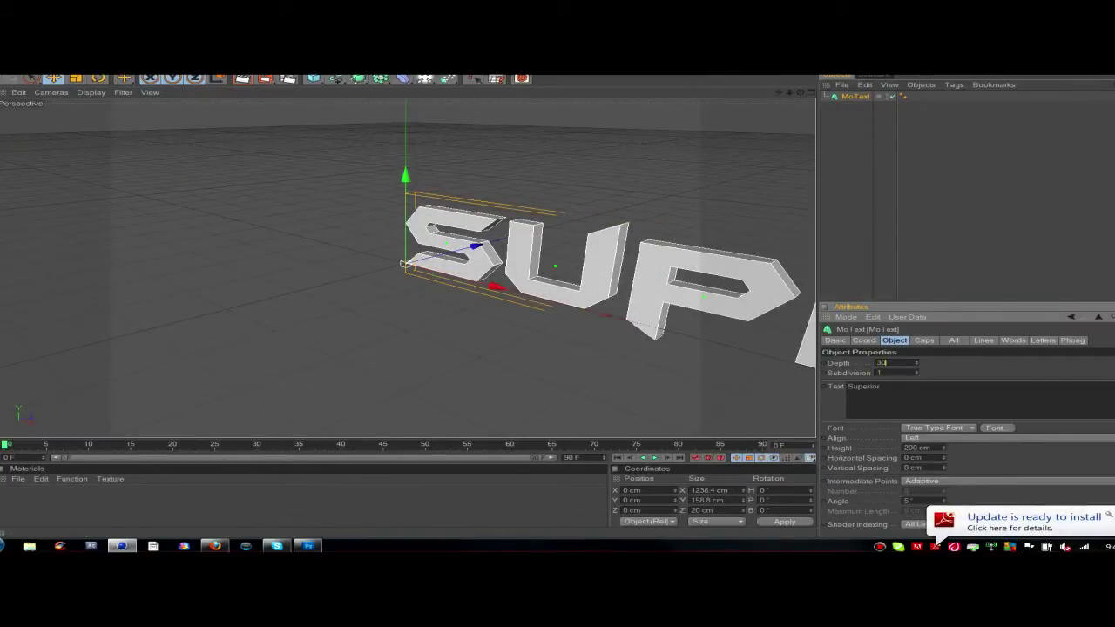
pyautogui.press('Return')
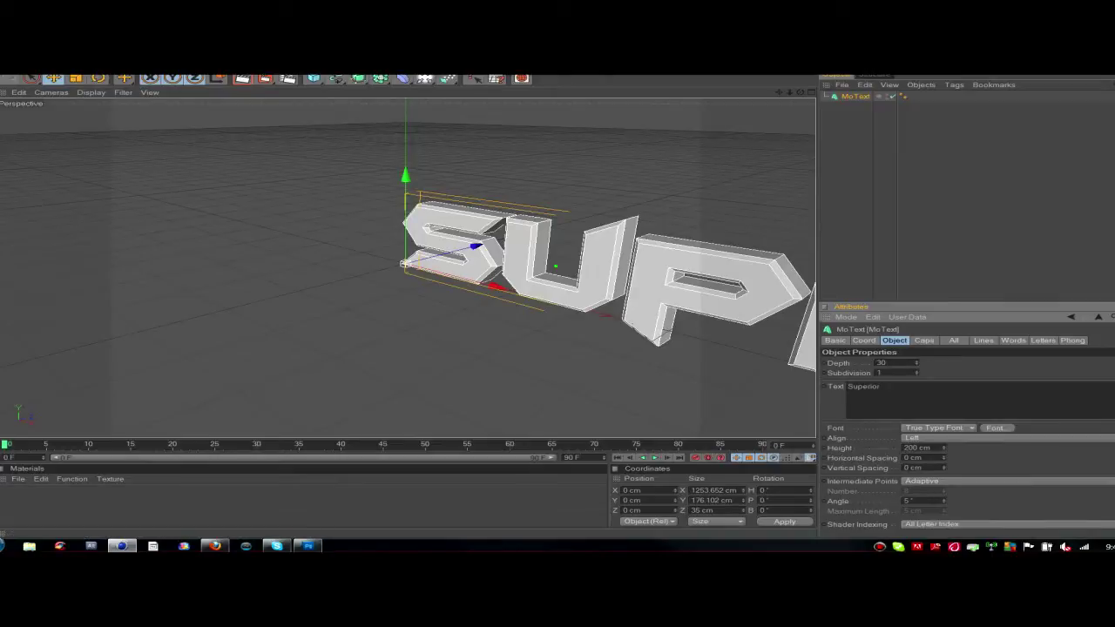
# Create a new material with Reflection at reduced brightness and Glow enabled
pyautogui.doubleClick(87, 498)
pyautogui.doubleClick(11, 498)
pyautogui.click(309, 145)
pyautogui.moveTo(304, 135); pyautogui.dragTo(302, 135)
pyautogui.click(289, 185)
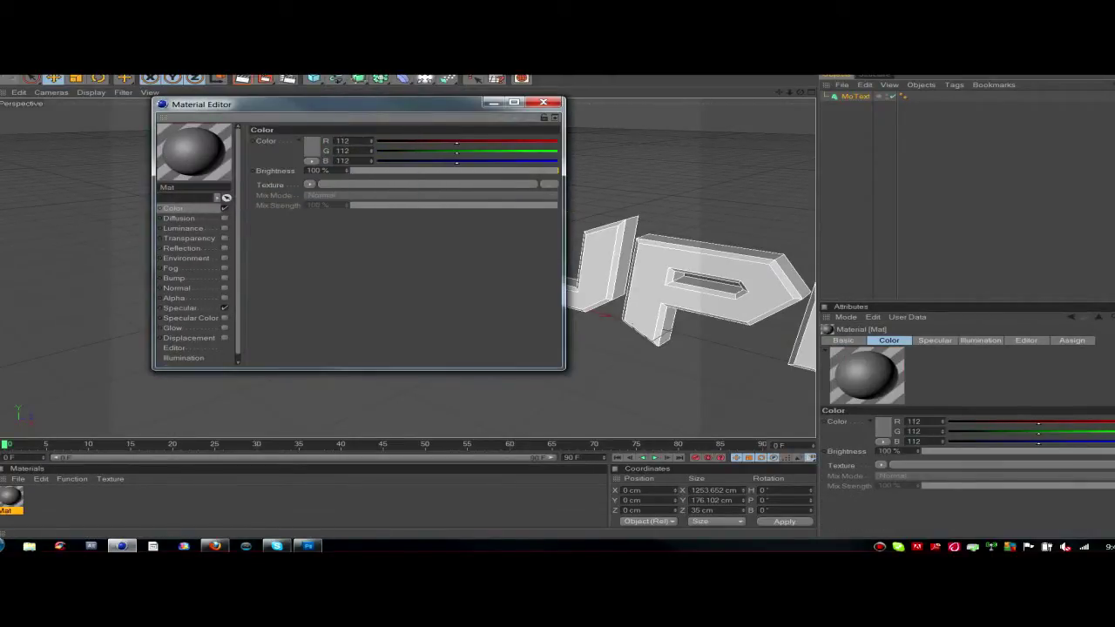
pyautogui.click(182, 247)
pyautogui.moveTo(557, 170); pyautogui.dragTo(453, 170)
pyautogui.click(224, 327)
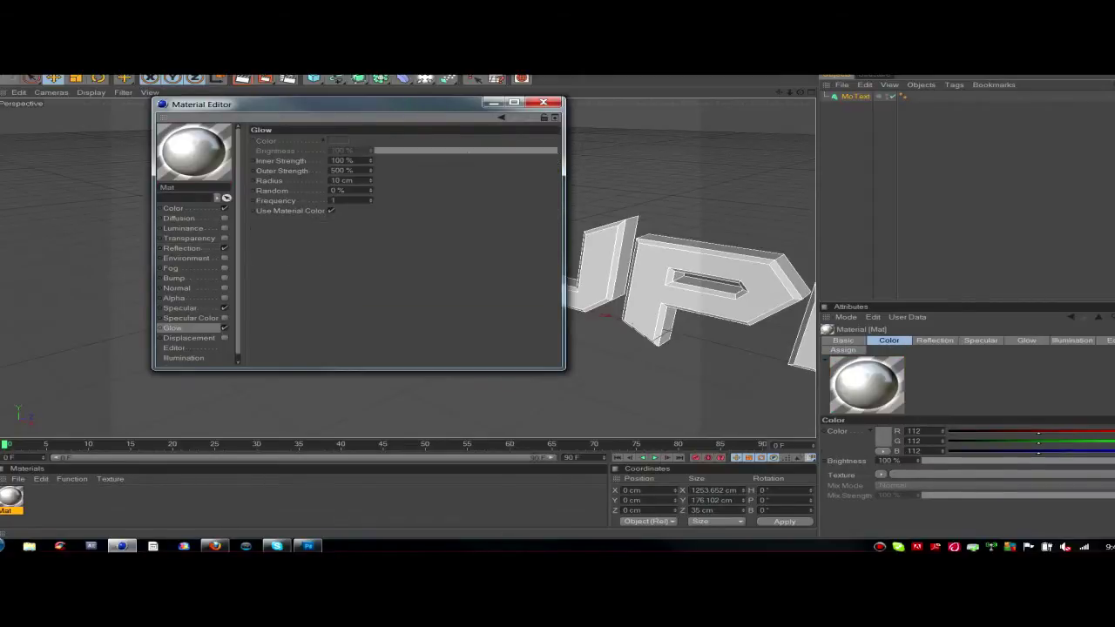
pyautogui.click(543, 102)
# Apply the new material to the Superior MoText object
pyautogui.moveTo(10, 497); pyautogui.dragTo(609, 253)
pyautogui.moveTo(522, 261); pyautogui.dragTo(453, 249)
pyautogui.scroll(-5, 407, 261)
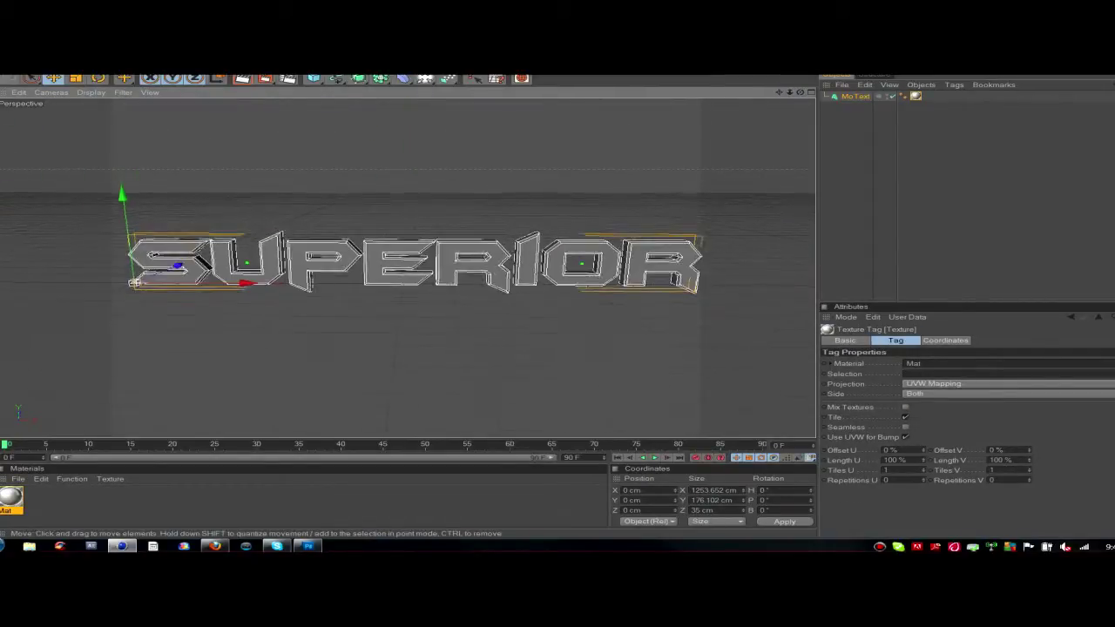
# Configure the render settings to save the image as a JPEG and choose its output file
pyautogui.hotkey('ctrl', 'b')
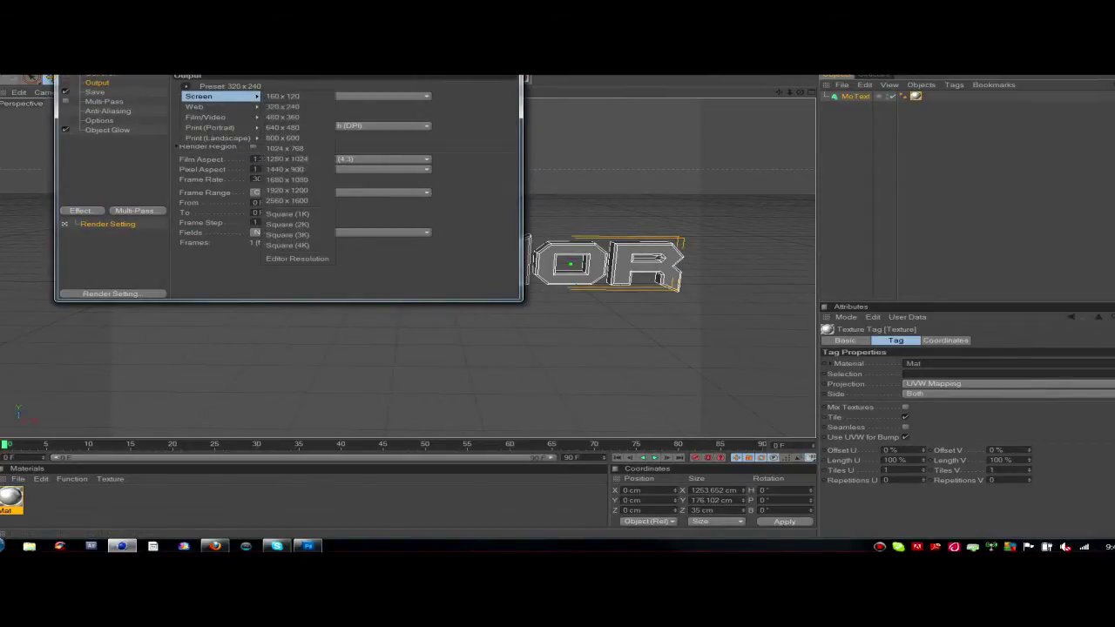
pyautogui.click(94, 91)
pyautogui.click(322, 111)
pyautogui.click(322, 168)
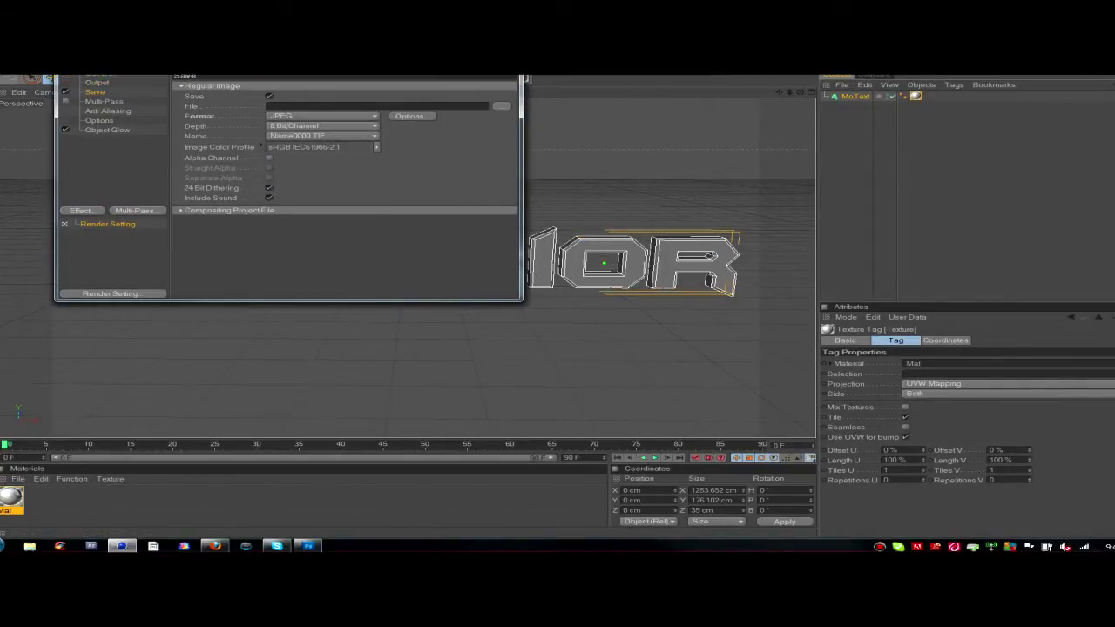
pyautogui.click(505, 105)
pyautogui.press('Return')
pyautogui.press('Escape')
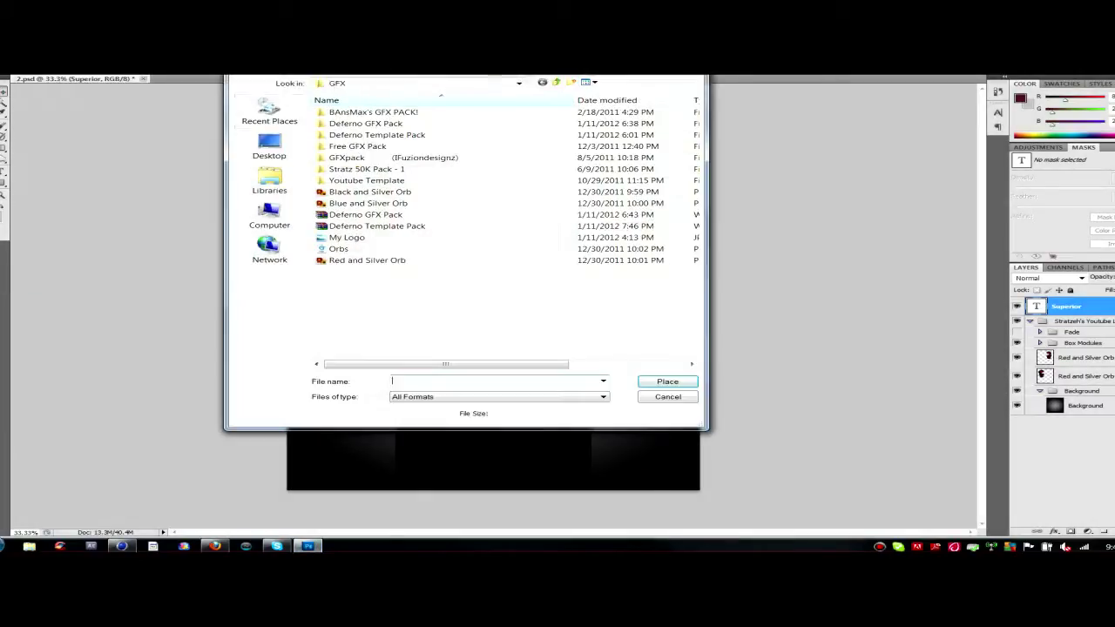
# Place the rendered gdfg image into the Photoshop layout and rotate it 90° counter-clockwise so the word runs vertically
pyautogui.click(269, 144)
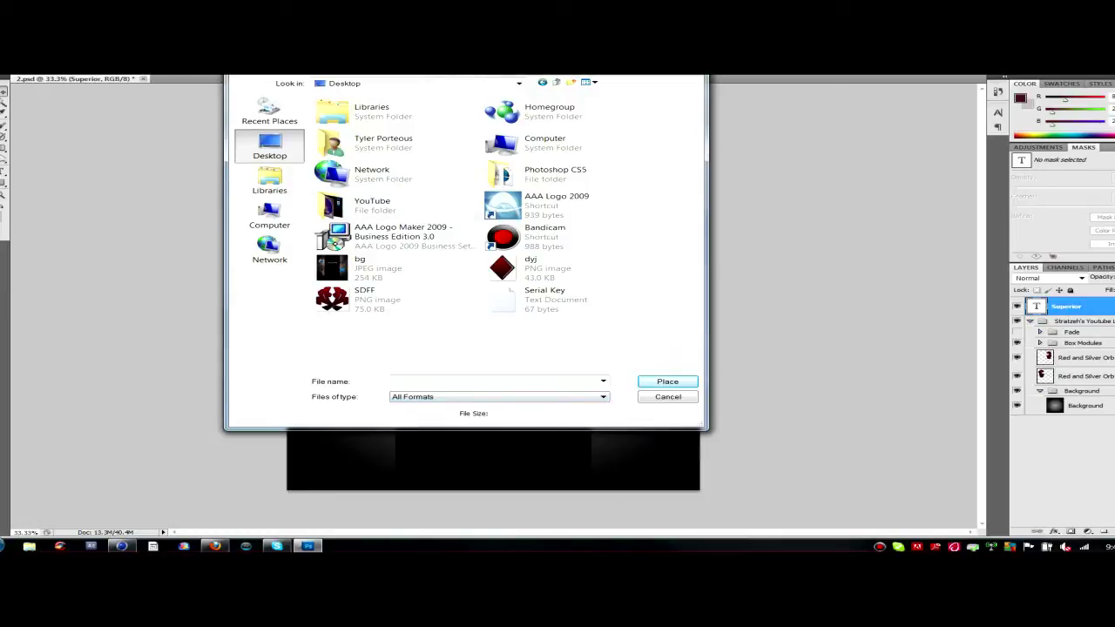
pyautogui.press('Escape')
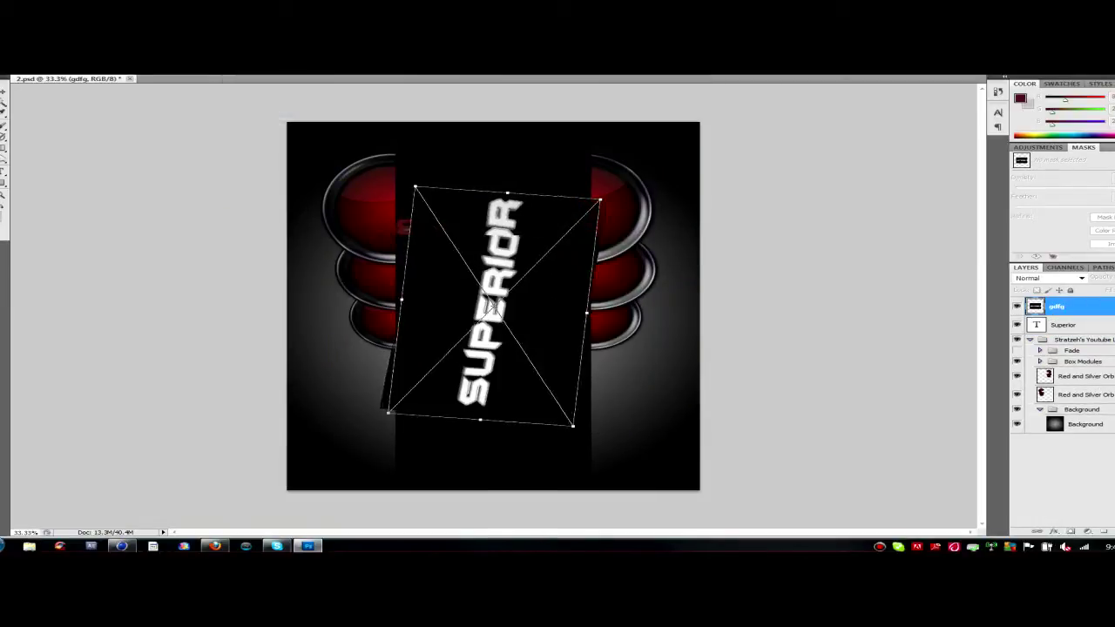
pyautogui.click(1071, 306)
pyautogui.click(485, 232)
# Rasterize the gdfg layer and delete the black background around its lettering
pyautogui.rightClick(1071, 305)
pyautogui.click(914, 357)
pyautogui.keyDown('ctrl'); pyautogui.click(1034, 305); pyautogui.keyUp('ctrl')
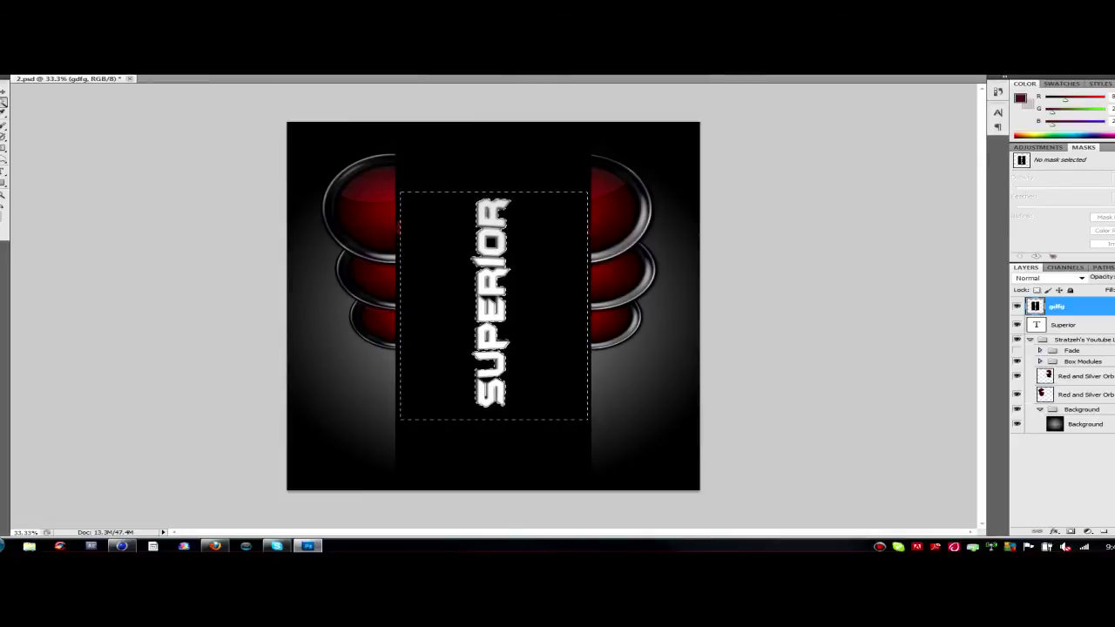
pyautogui.press('Delete')
pyautogui.hotkey('ctrl', 'd')
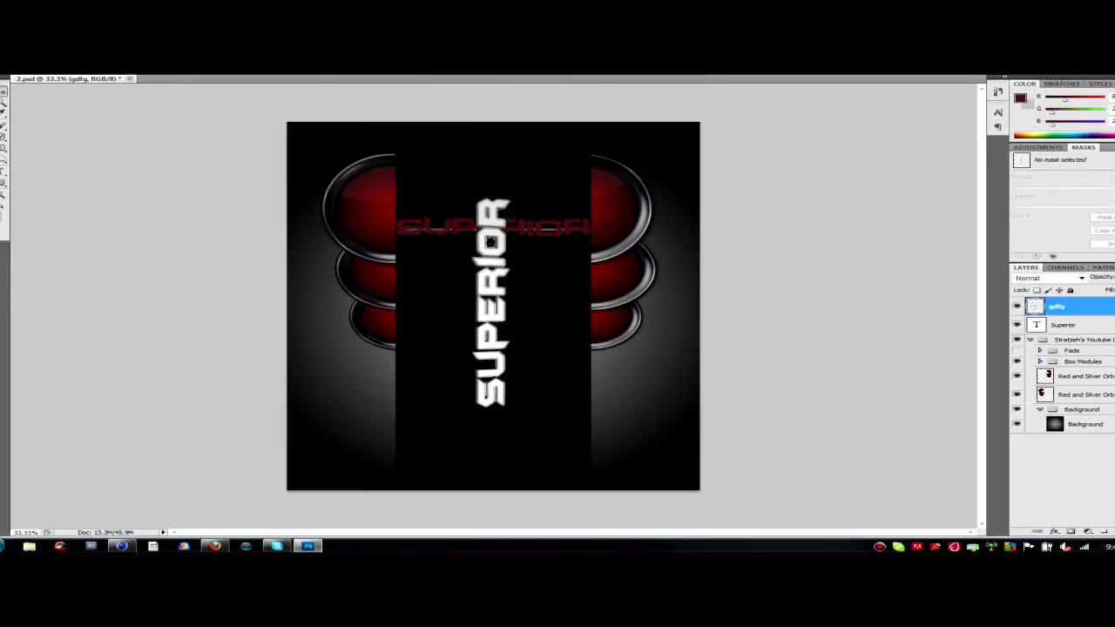
# Move the vertical lettering over the left orbs and delete the dark red Superior text layer
pyautogui.moveTo(492, 303); pyautogui.dragTo(367, 291)
pyautogui.rightClick(1071, 306)
pyautogui.click(880, 529)
# Duplicate the gdfg layer, rotate the copy 180°, and position it over the right orbs
pyautogui.rightClick(1035, 306)
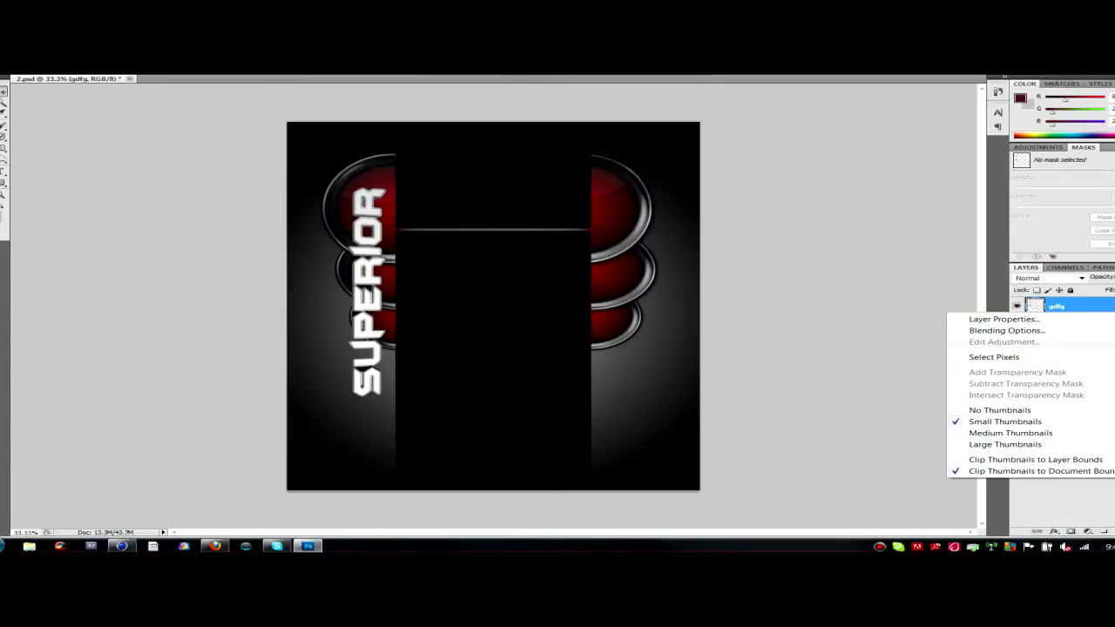
pyautogui.click(1072, 306)
pyautogui.rightClick(1072, 305)
pyautogui.click(1002, 100)
pyautogui.press('Return')
pyautogui.hotkey('ctrl', 't')
pyautogui.moveTo(368, 292); pyautogui.dragTo(621, 281)
pyautogui.press('v')
pyautogui.press('Return')
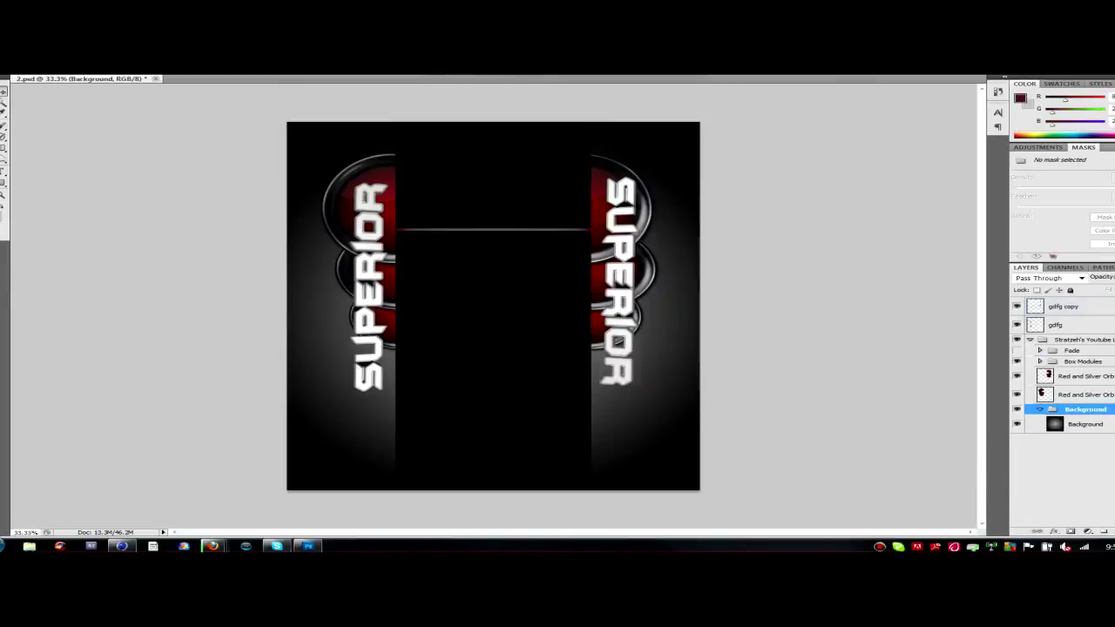
# Place the Final~0 render from the C4D Renders folder between the orb layers and the Background group
pyautogui.hotkey('alt', 'f')
pyautogui.press('Return')
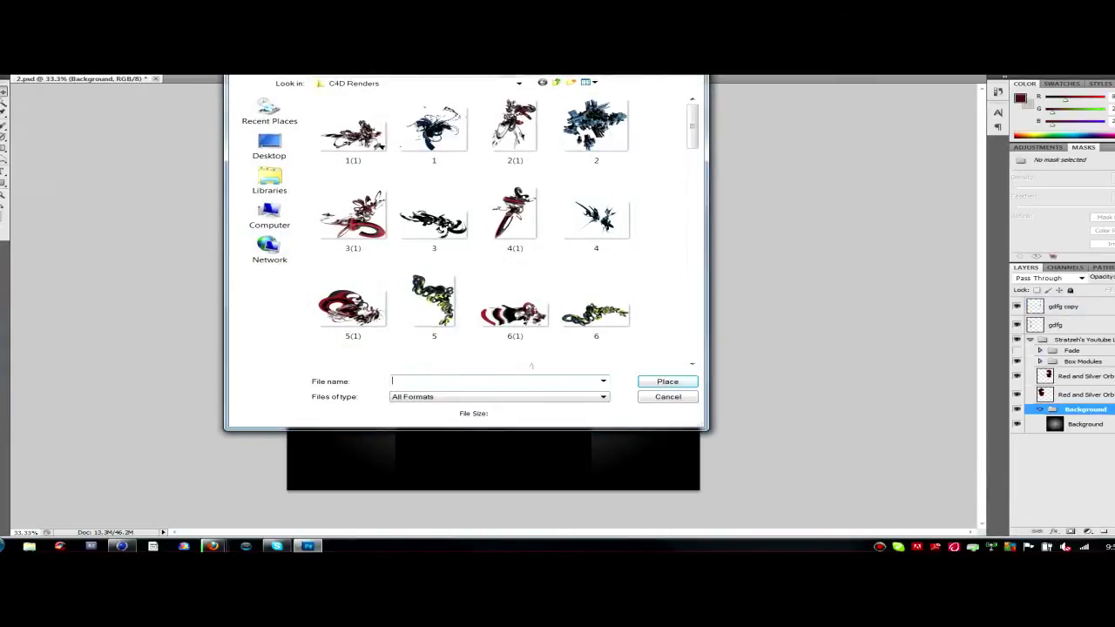
pyautogui.scroll(-15, 474, 230)
pyautogui.click(434, 225)
pyautogui.press('Return')
# Scale and rotate the placed render and position it behind the left orbs so its spikes stick out above them
pyautogui.moveTo(574, 218); pyautogui.dragTo(532, 202)
pyautogui.moveTo(484, 305); pyautogui.dragTo(370, 198)
pyautogui.moveTo(453, 113); pyautogui.dragTo(488, 261)
pyautogui.press('Return')
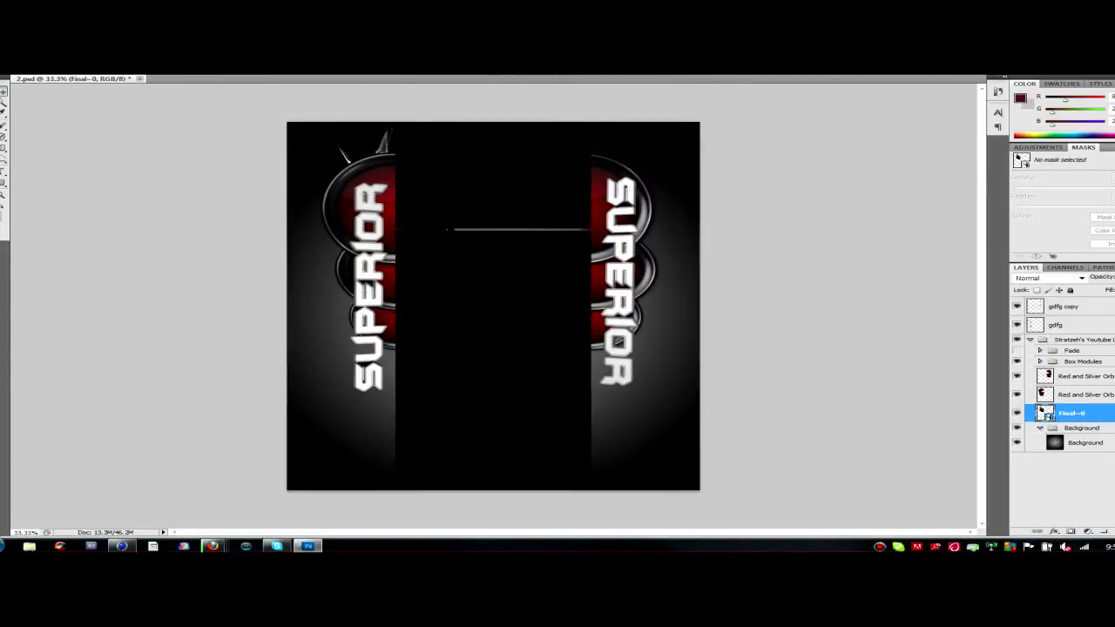
# Duplicate the Final~0 layer and offset the copy to add more spikes around the left orbs
pyautogui.rightClick(1043, 412)
pyautogui.click(1002, 155)
pyautogui.press('Return')
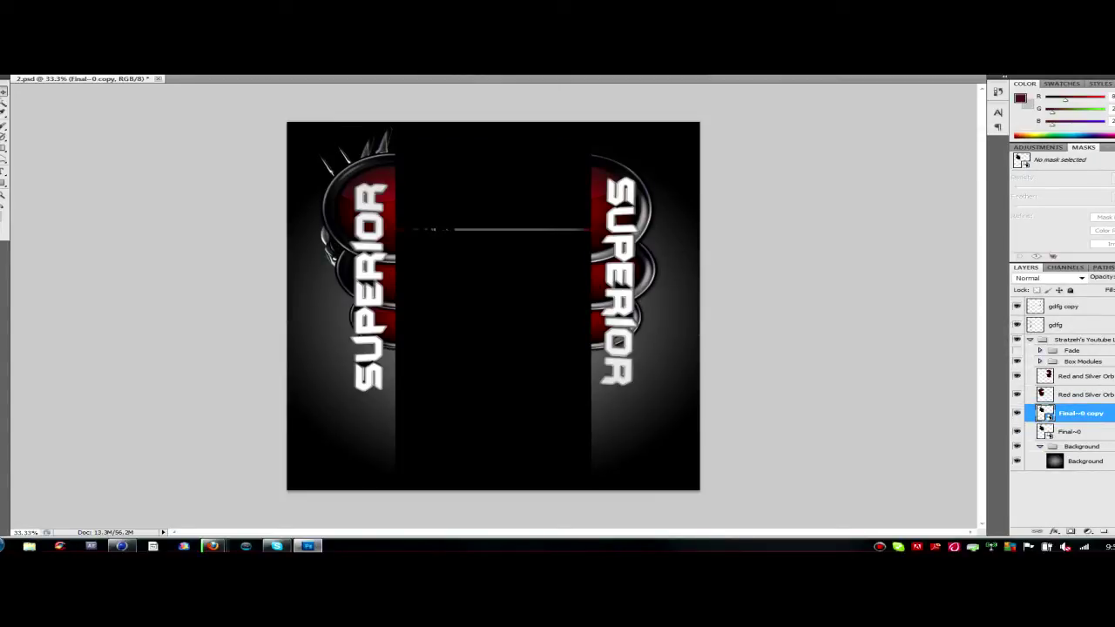
# Rotate and move the Final~0 copy so its spikes stick out above the right orbs, and rasterize that layer
pyautogui.hotkey('ctrl', 't')
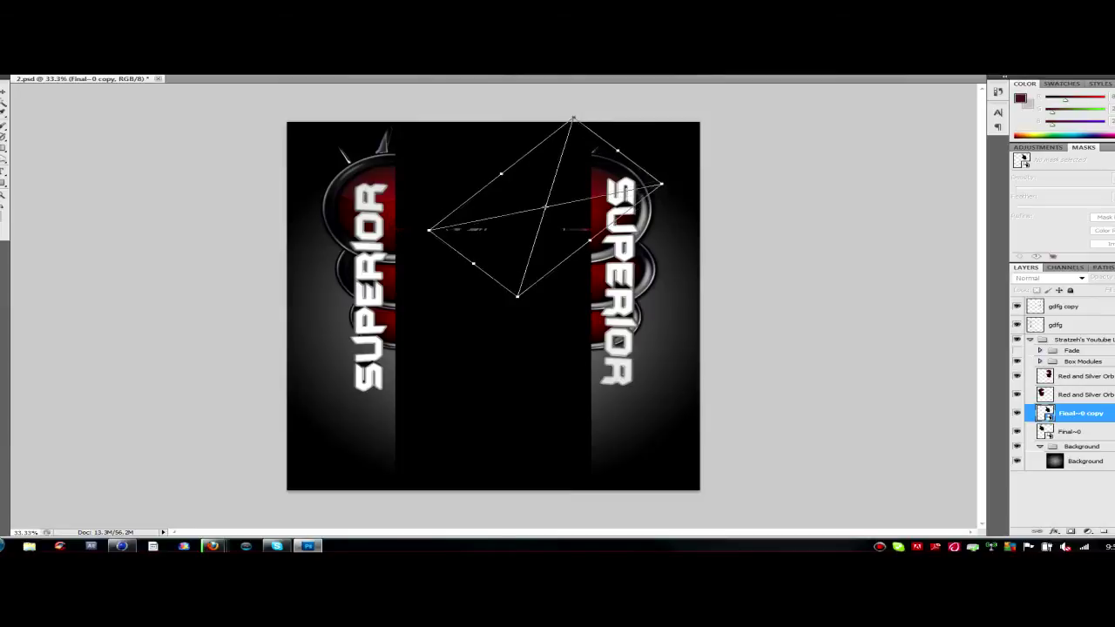
pyautogui.moveTo(446, 220); pyautogui.dragTo(453, 225)
pyautogui.click(1045, 413)
pyautogui.click(569, 231)
pyautogui.click(1045, 412)
pyautogui.click(570, 235)
# Choose a soft brush tip with 0% hardness for touching up the Final~0 copy around the right orbs
pyautogui.hotkey('ctrl', '-')
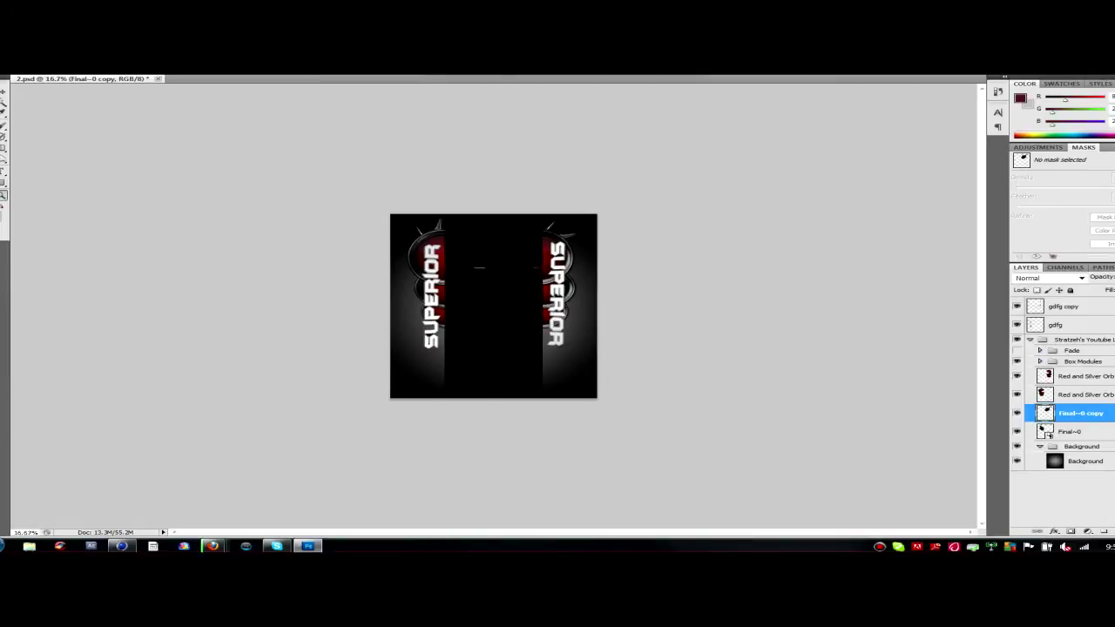
pyautogui.hotkey('ctrl', '+')
pyautogui.hotkey('ctrl', '+')
pyautogui.scroll(1, 471, 305)
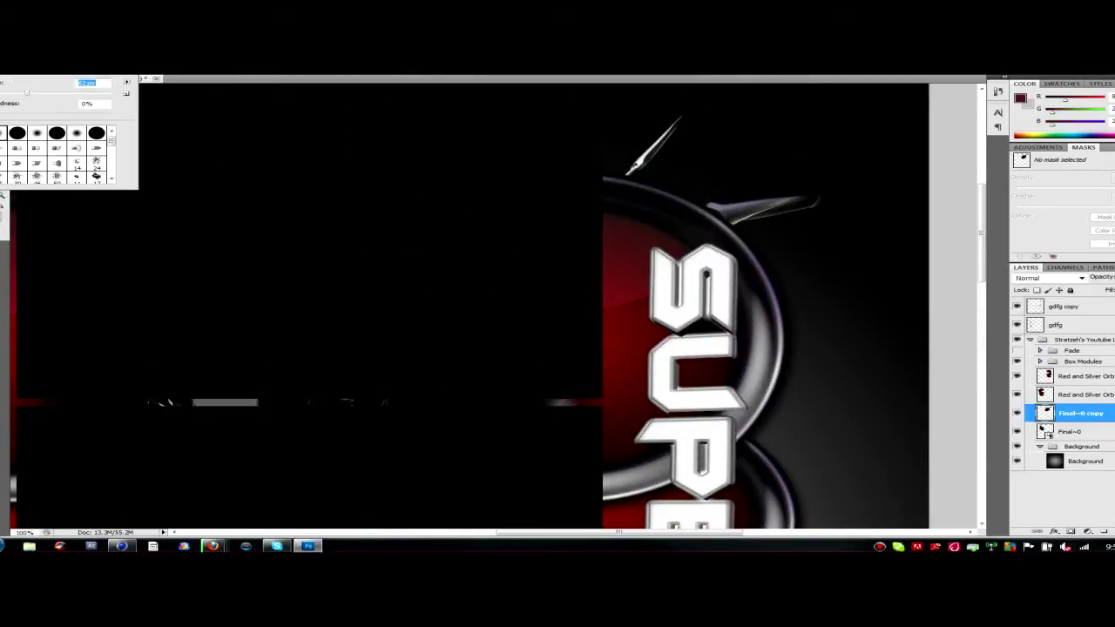
pyautogui.press('Return')
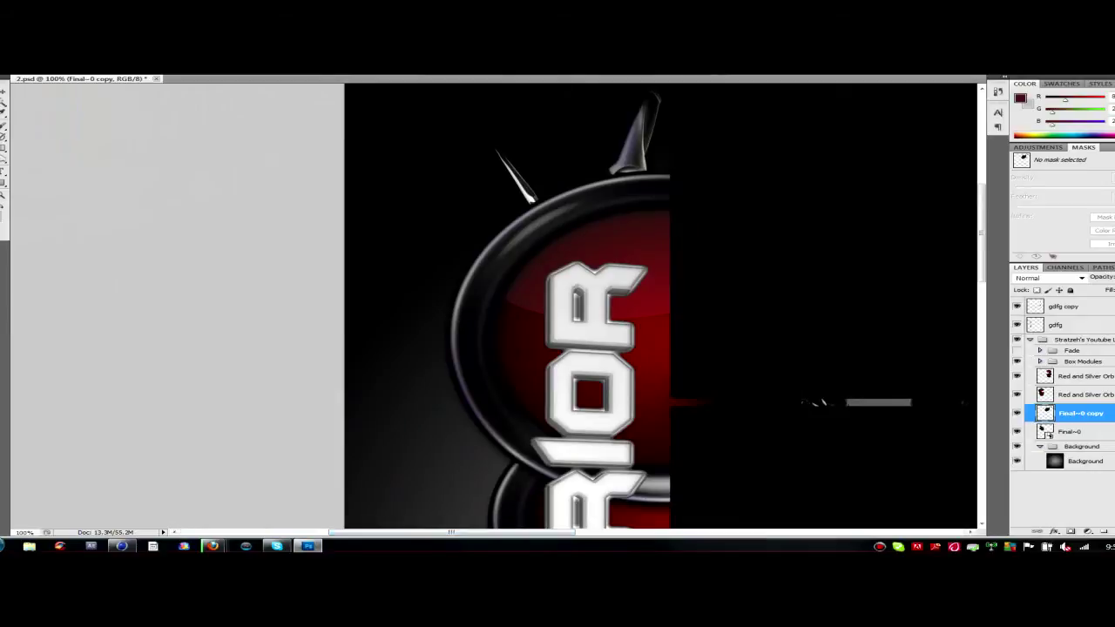
# Rasterize the original Final~0 layer behind the left orbs
pyautogui.click(1071, 431)
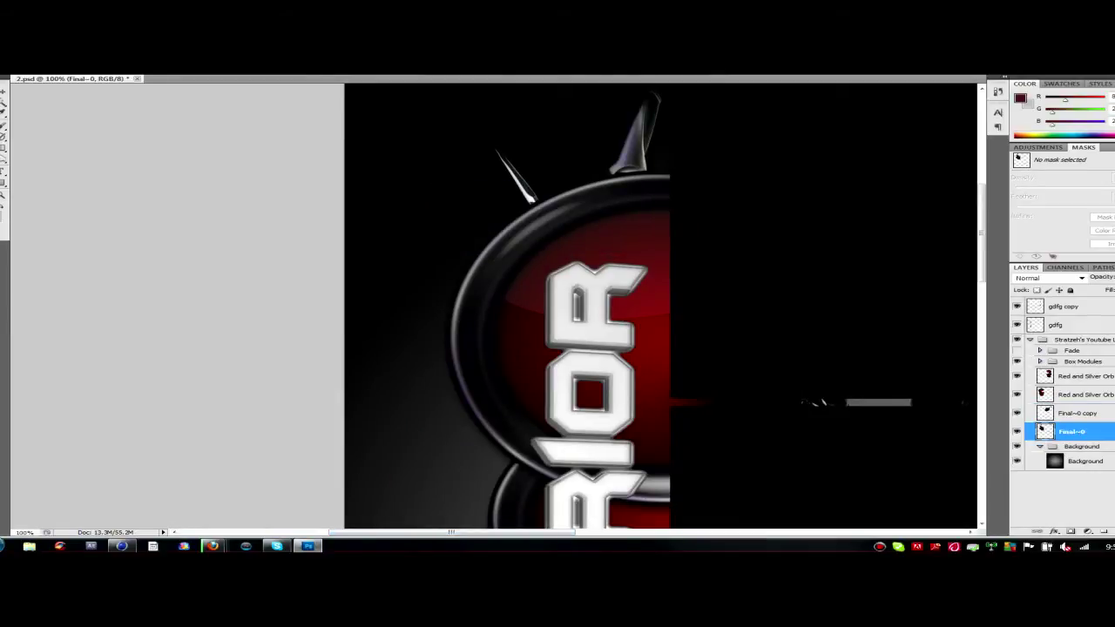
pyautogui.hotkey('ctrl', '-')
pyautogui.hotkey('ctrl', '-')
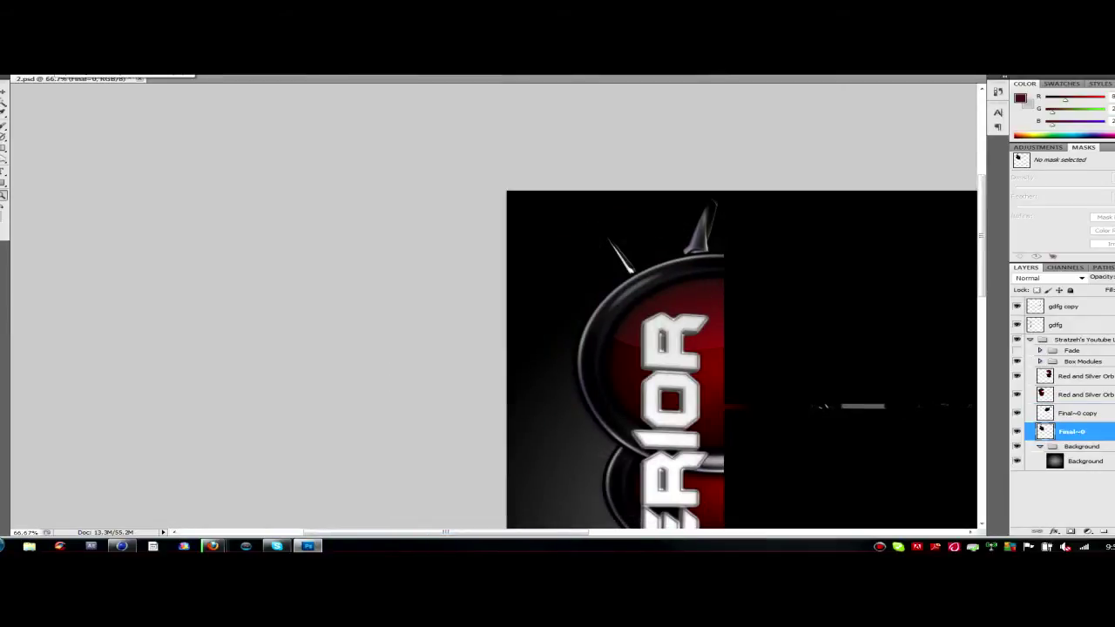